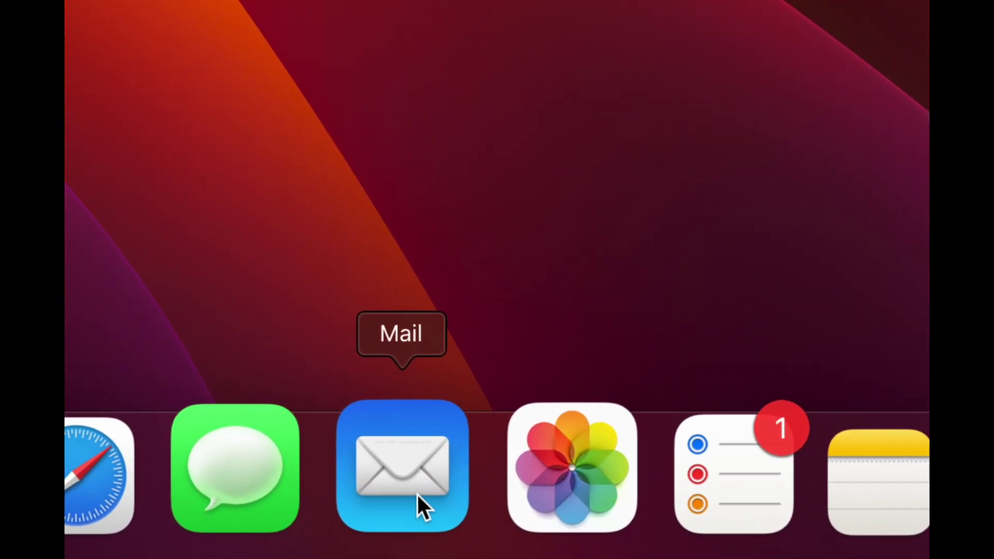
Launch Mail, dismiss the What's New notice, and nudge the window into place.
left_click(418, 494)
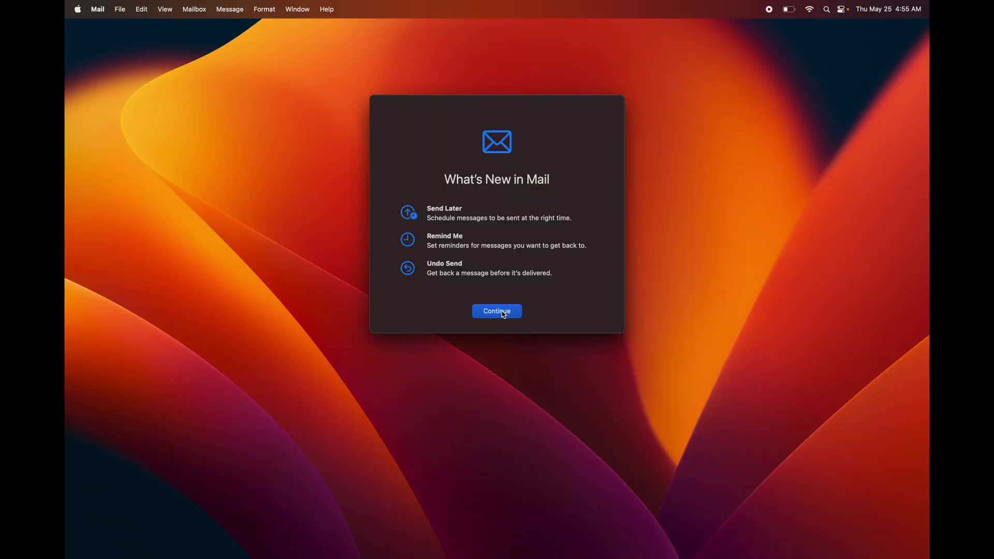
left_click(497, 311)
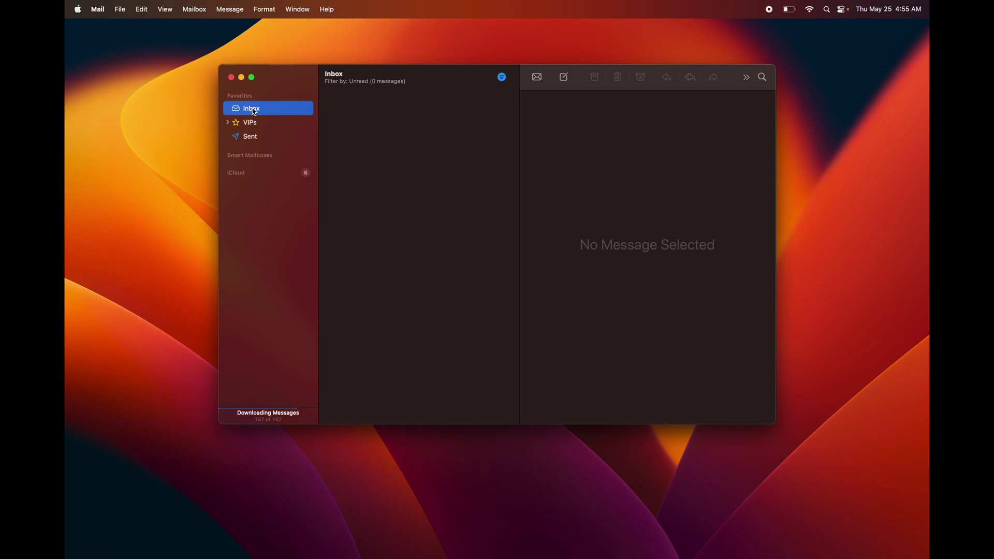
left_click_drag(293, 76, 282, 84)
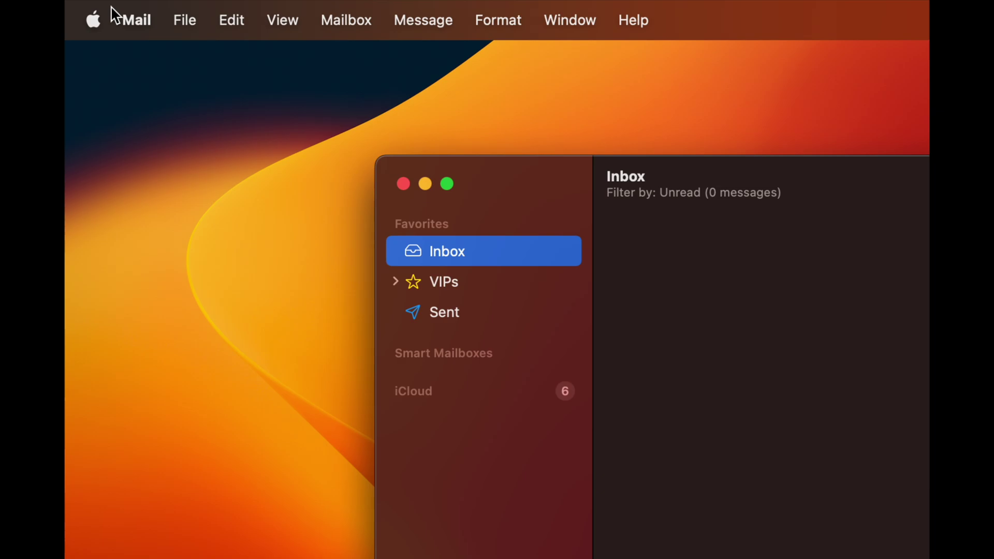
Choose Add Account from the Mail menu to show the account provider list.
left_click(137, 21)
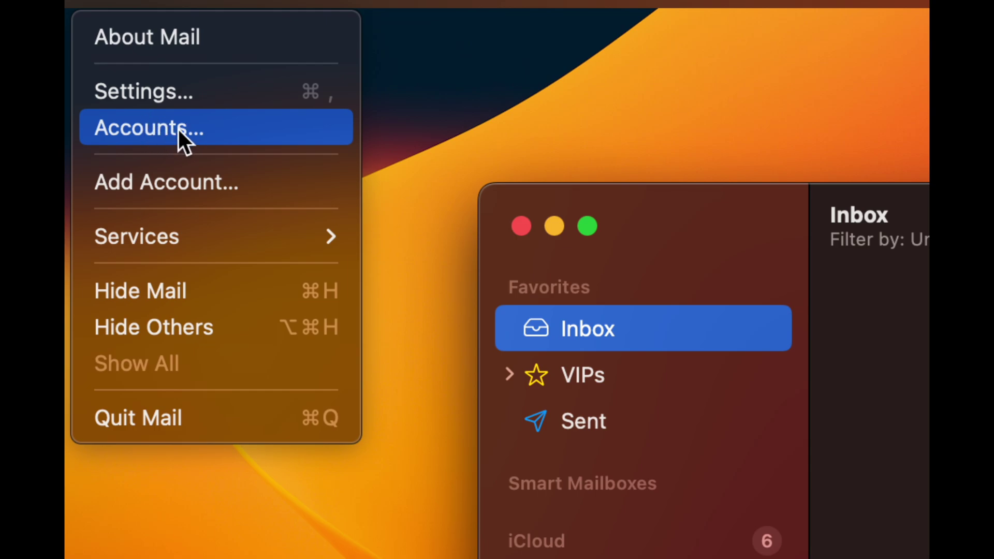
left_click(120, 172)
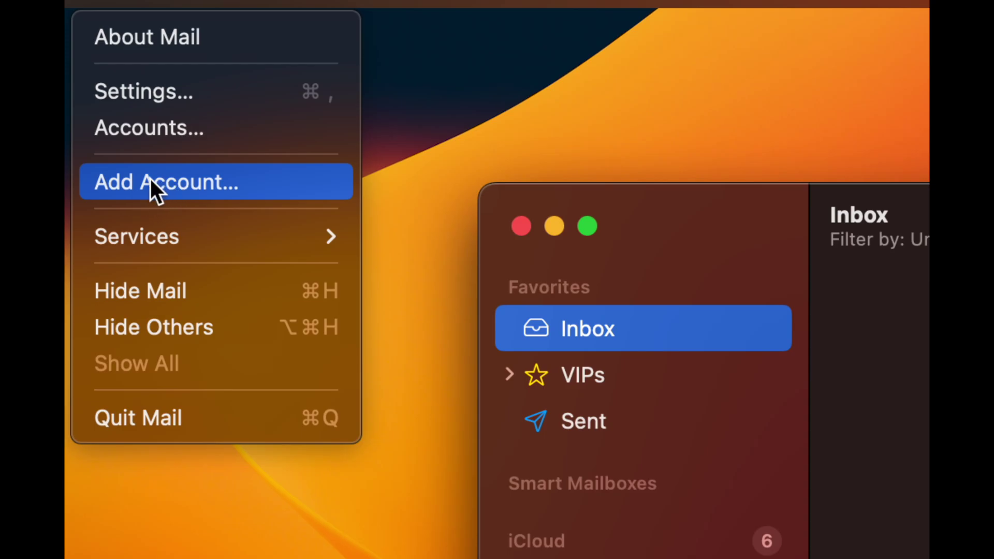
left_click(121, 188)
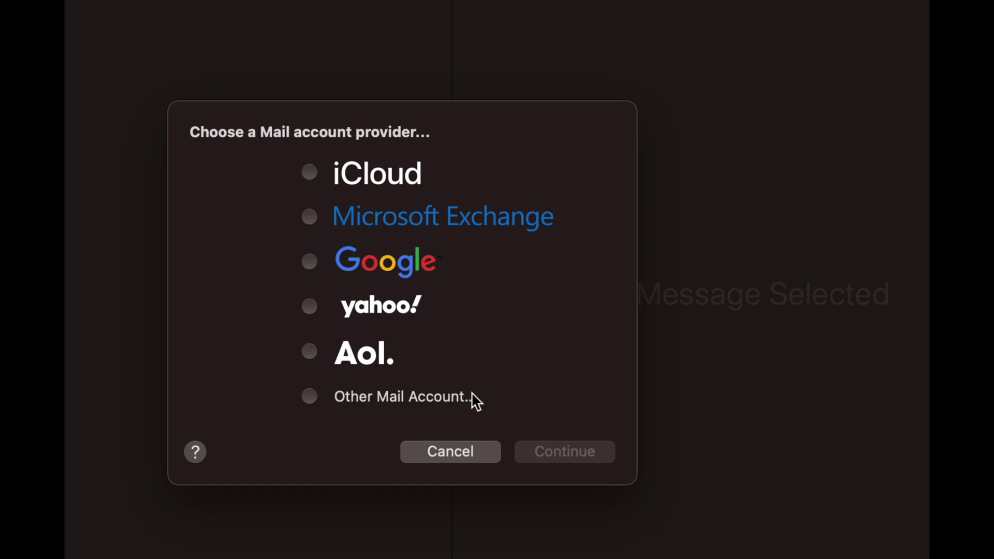
Pick Google as the account provider and submit the Google sign-in.
left_click(310, 262)
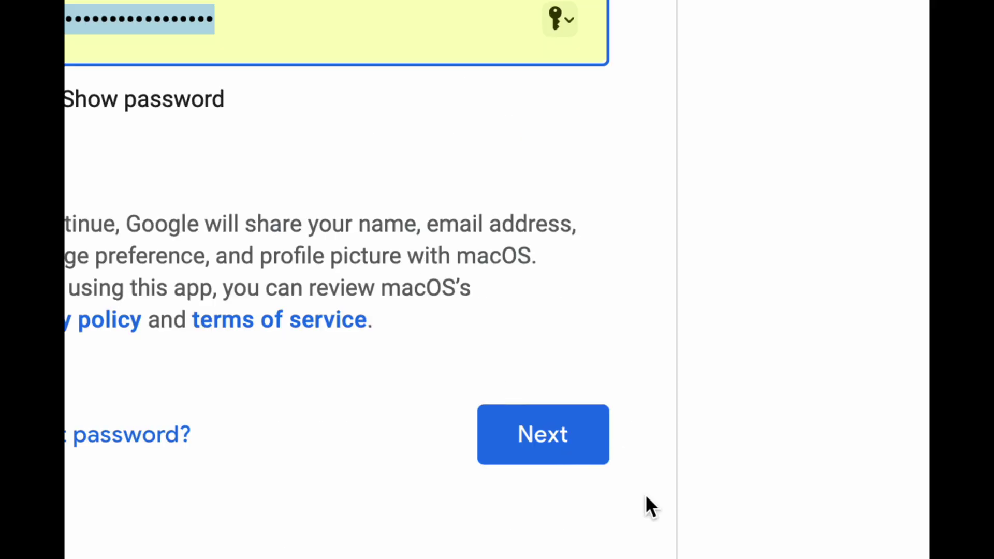
left_click(556, 438)
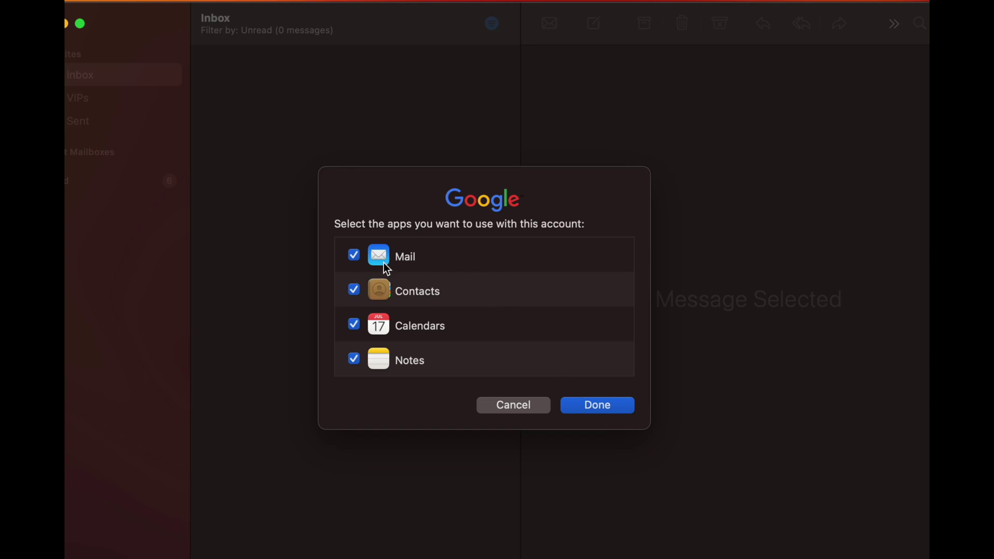
Finish the Google setup with Mail, Contacts, Calendars and Notes all enabled.
left_click(593, 407)
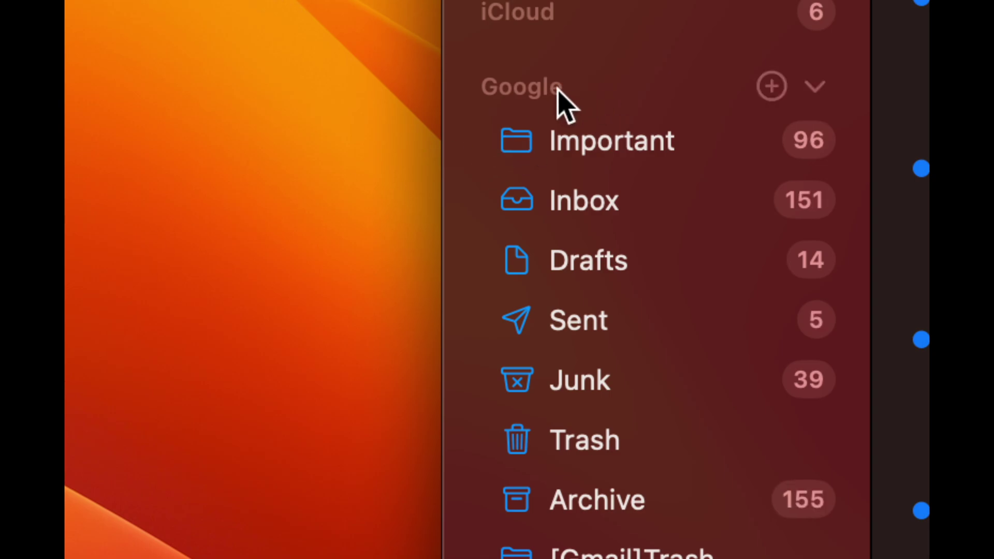
scroll(574, 105, "up", 2)
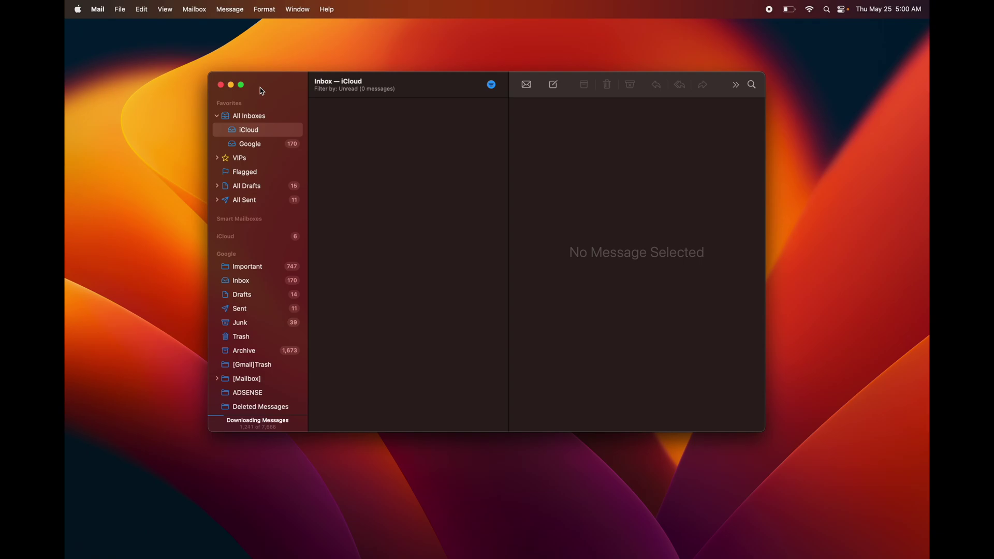
Hide Mail, launch App Store, and dismiss its welcome and notifications prompts.
key("super+q")
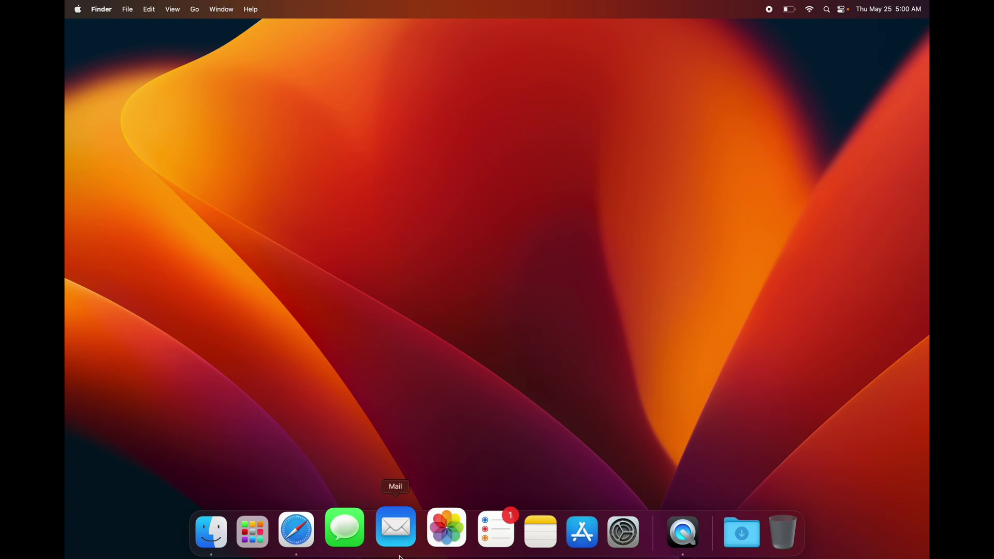
left_click(562, 544)
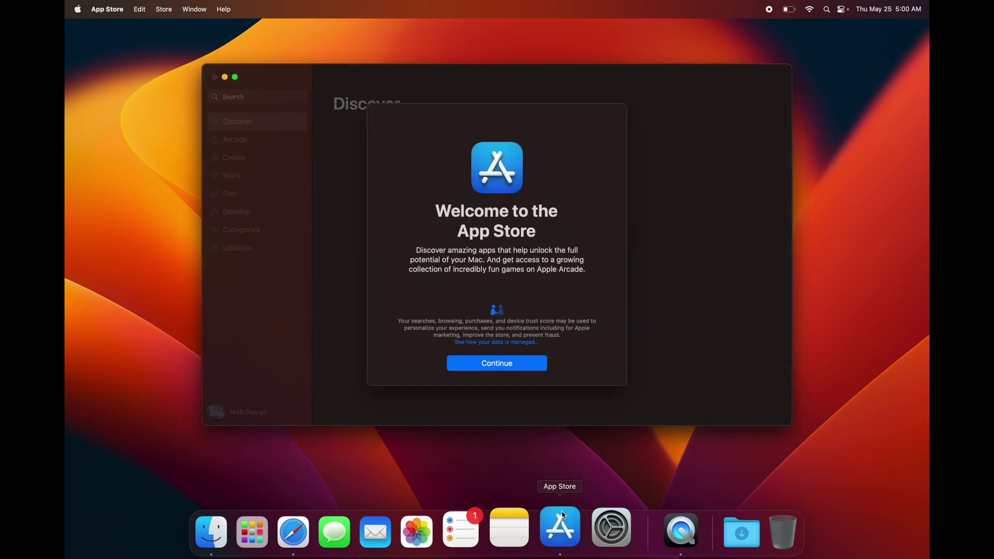
left_click(479, 363)
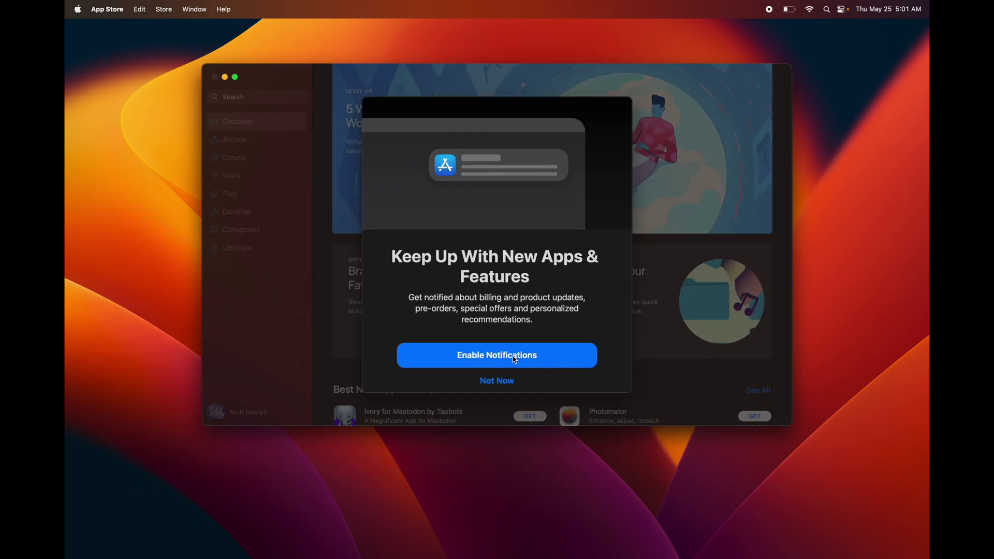
left_click(498, 386)
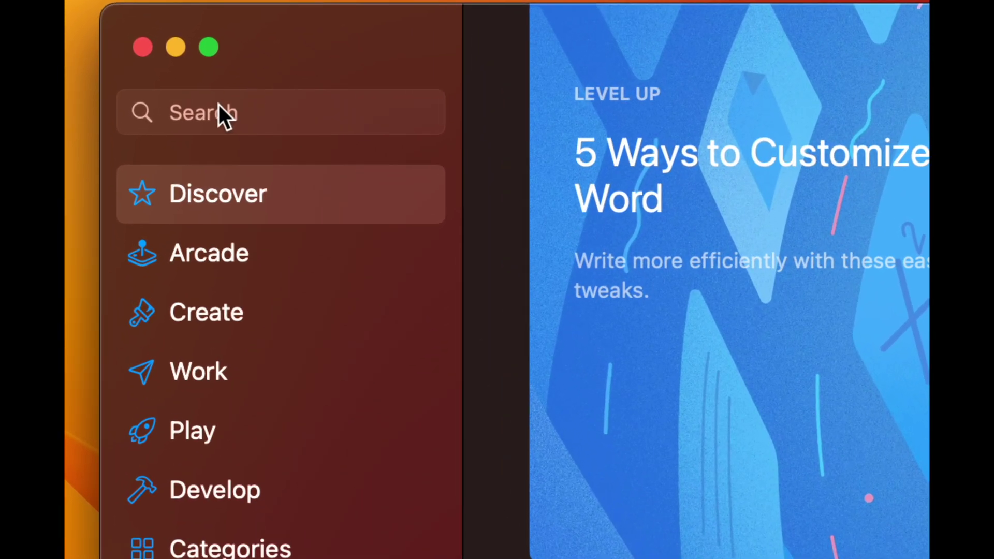
Search the App Store for 'final cut pro'.
left_click(241, 95)
type("fina")
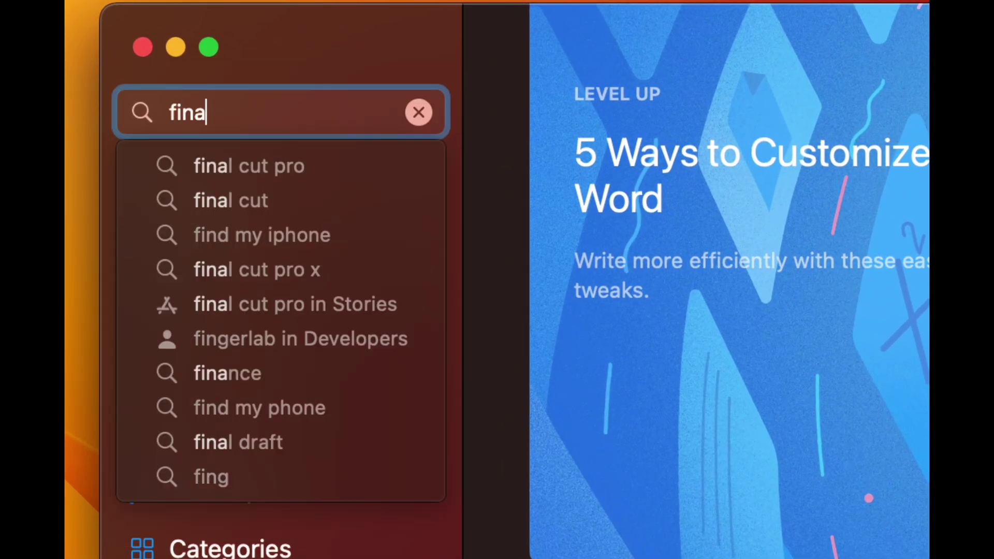
type("l cut pro")
key("Return")
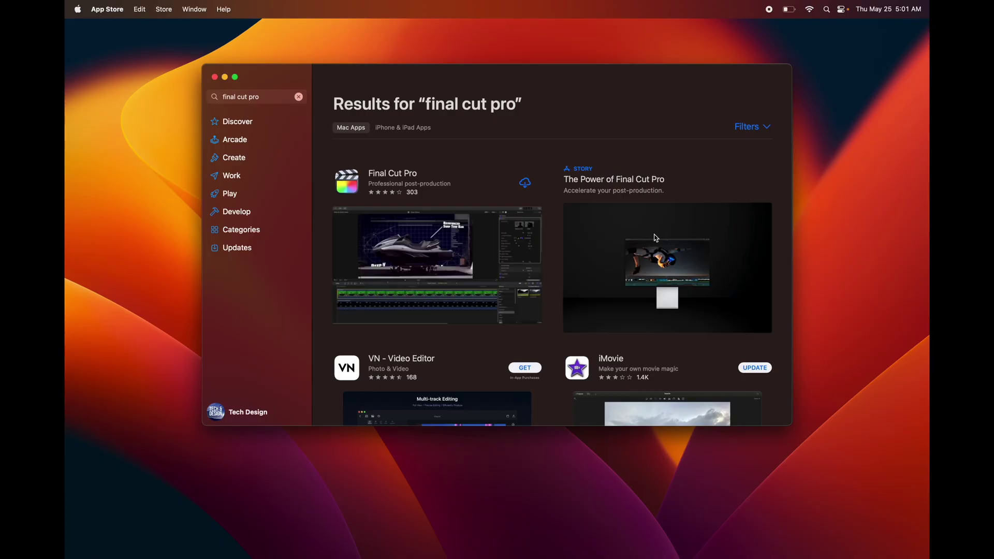
scroll(655, 237, "down", 2)
scroll(655, 237, "down", 1)
scroll(654, 237, "down", 1)
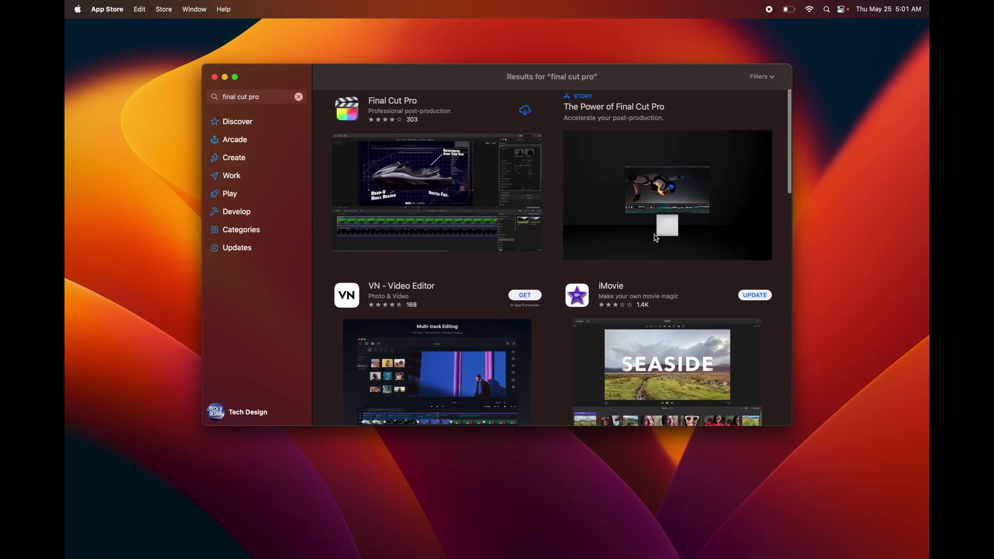
scroll(582, 249, "down", 10)
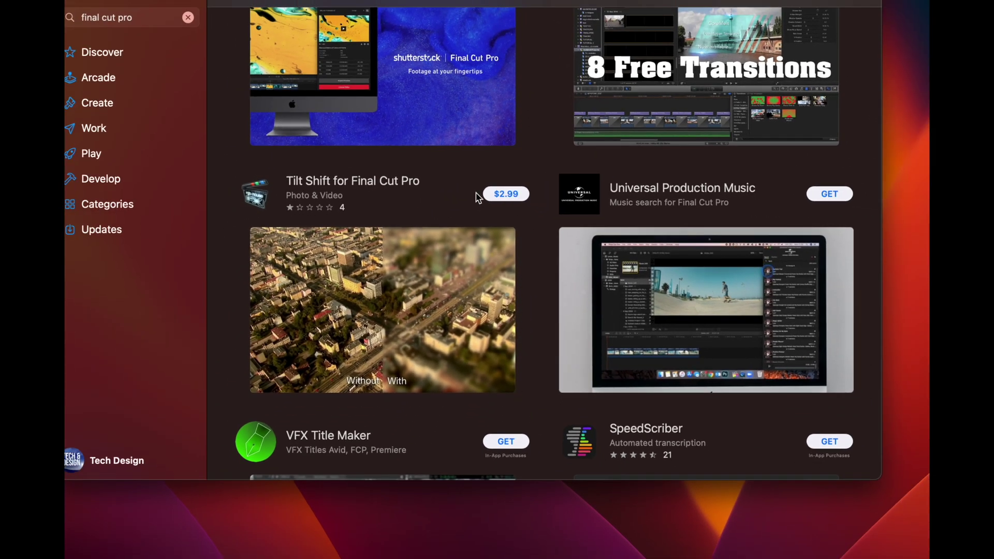
scroll(469, 186, "up", 5)
scroll(470, 187, "up", 4)
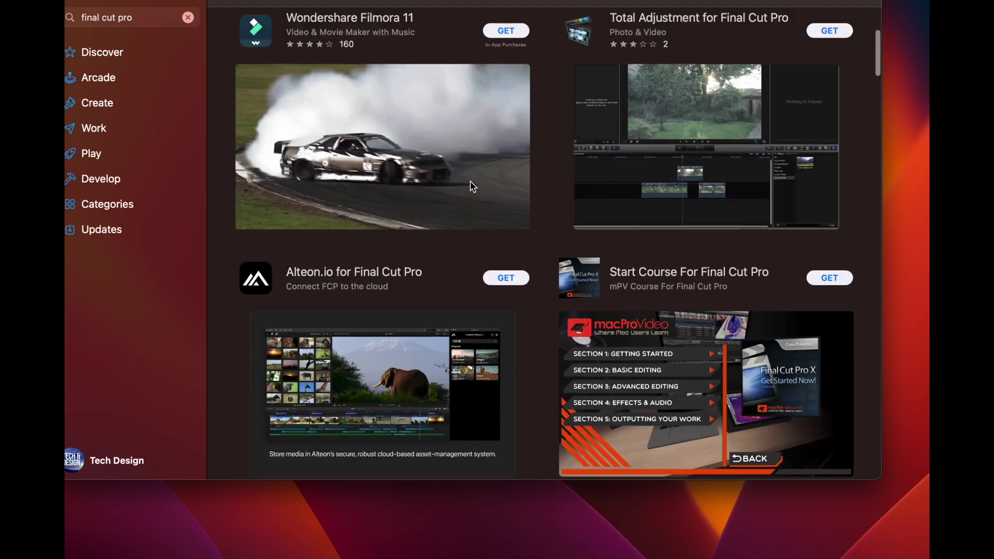
scroll(470, 186, "up", 4)
scroll(470, 186, "up", 2)
scroll(470, 187, "up", 5)
scroll(468, 187, "up", 1)
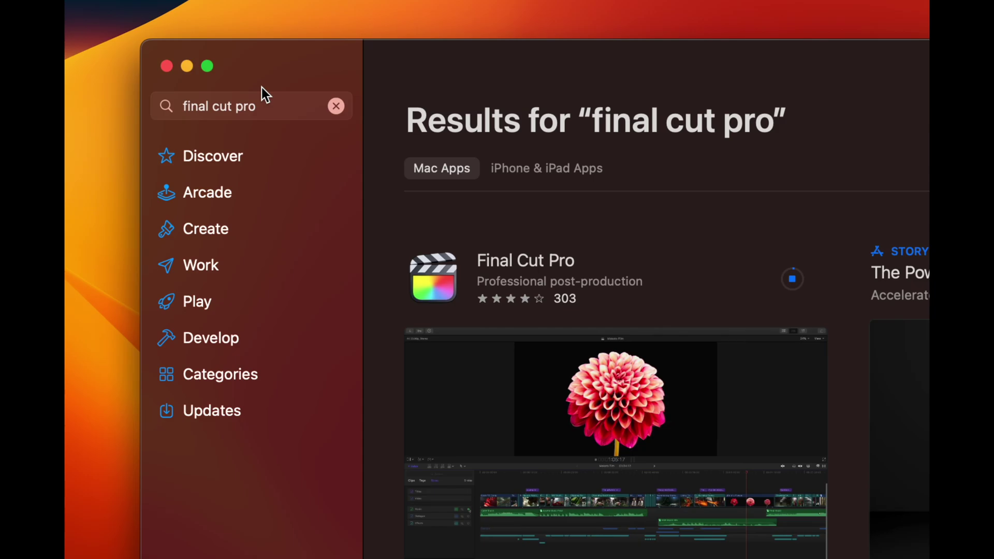
Clear the previous search and search the App Store for 'compressor'.
left_click(336, 106)
type("c")
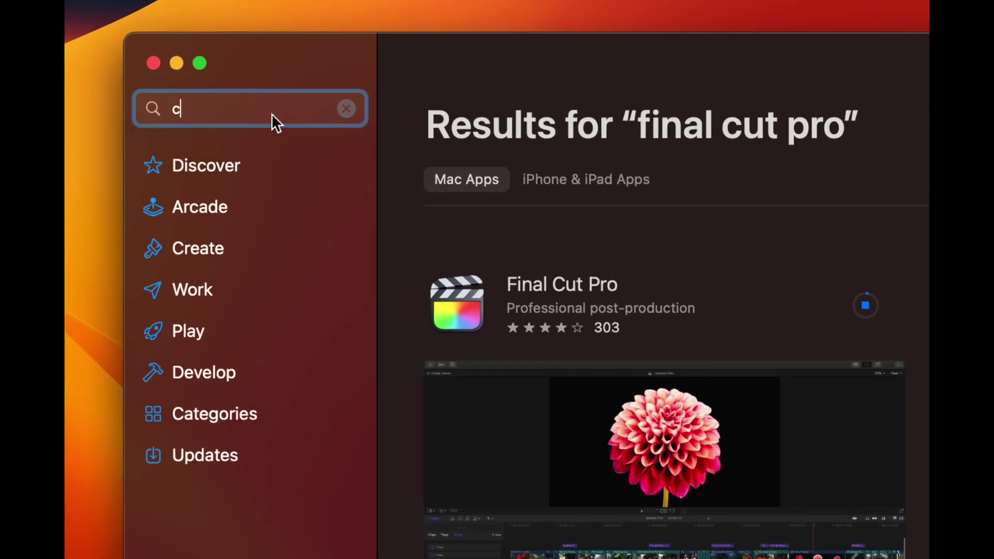
type("ompressor")
key("Return")
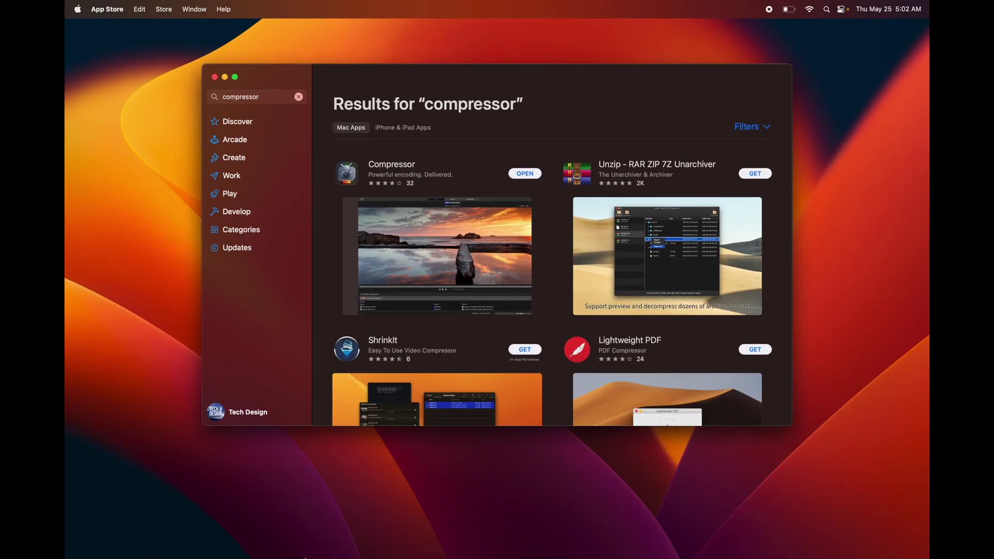
Open a Finder window and browse the Applications folder for Compressor.
left_click(217, 532)
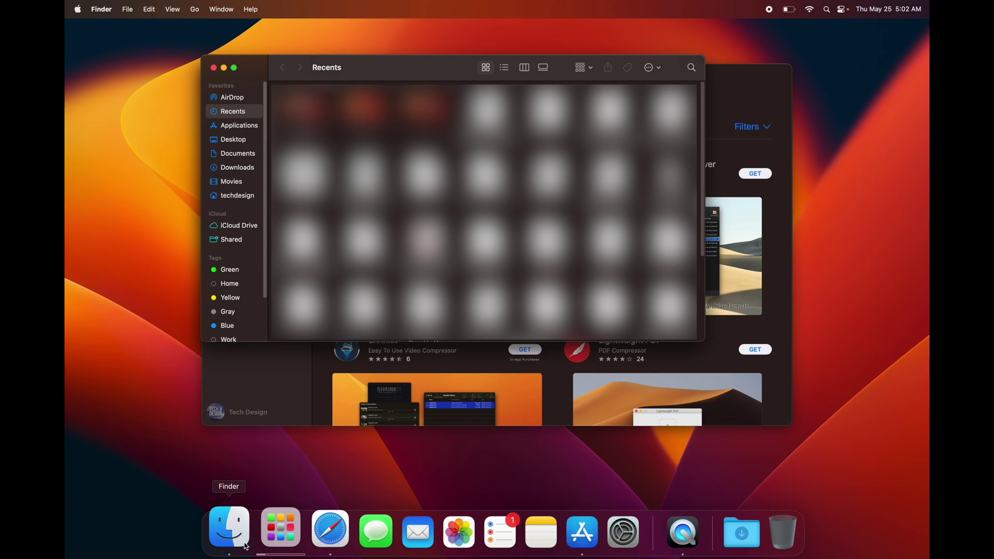
left_click(233, 139)
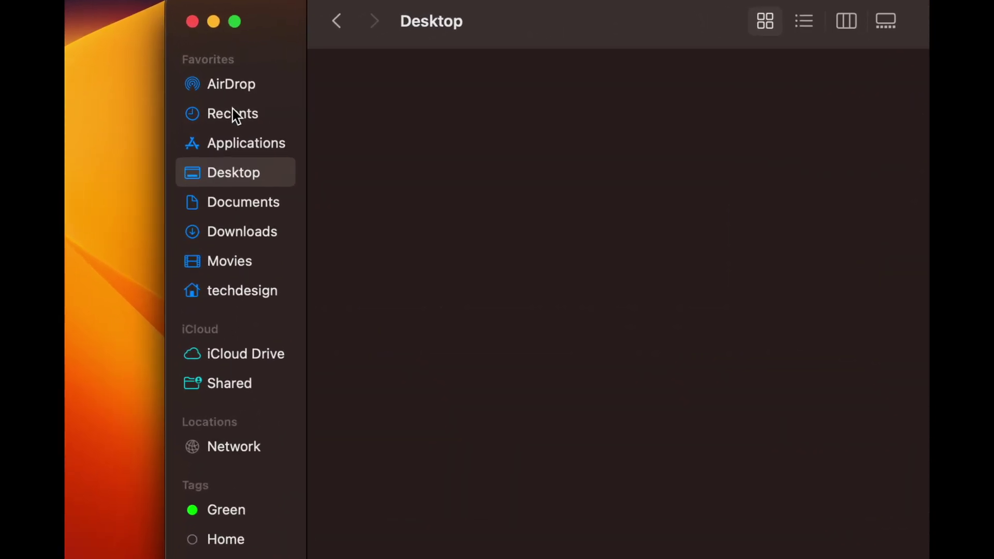
left_click(212, 186)
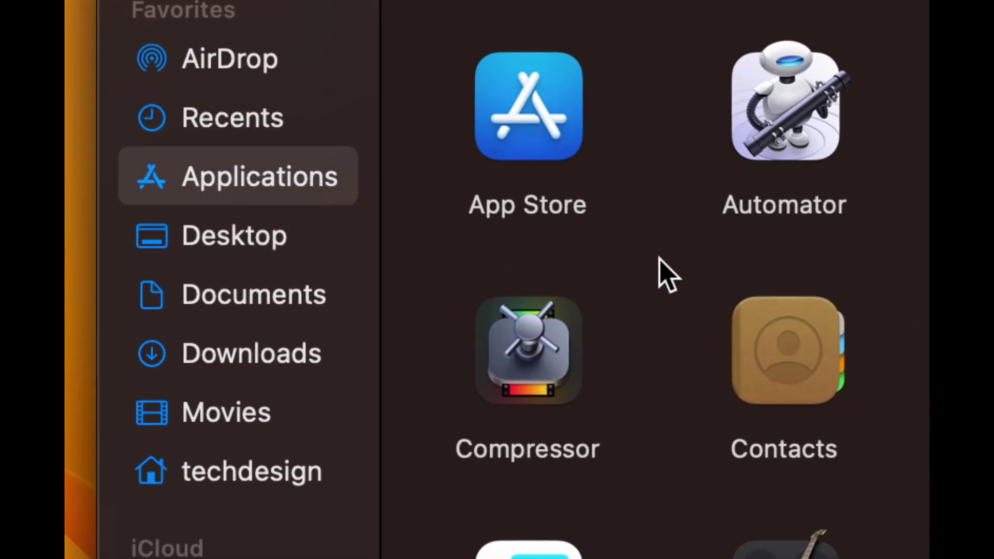